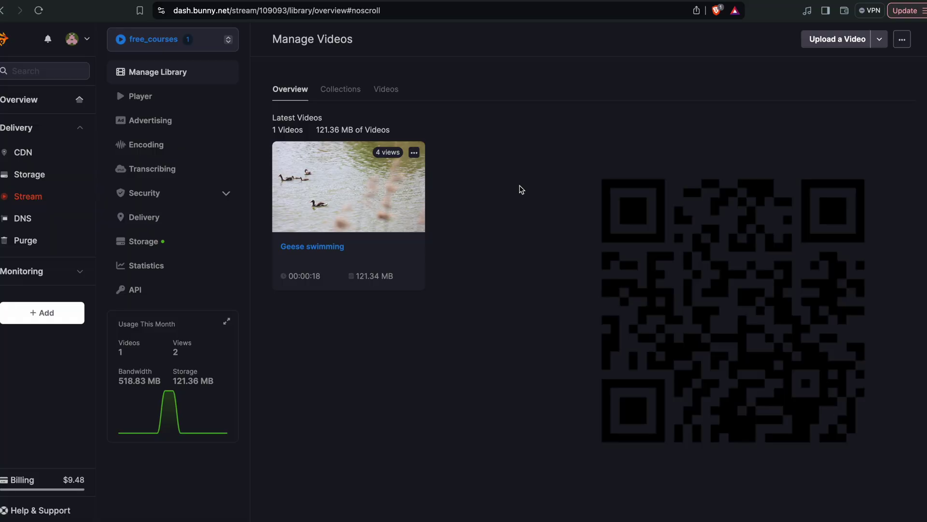
Look over the Stream section and the video overview of the free_courses library.
scroll(387, 210, up, 5)
scroll(385, 208, down, 5)
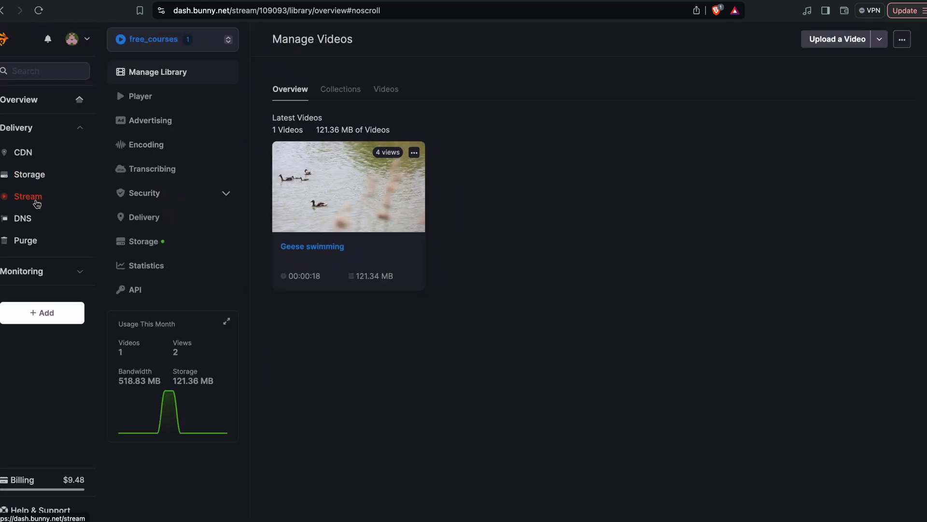
scroll(35, 200, up, 5)
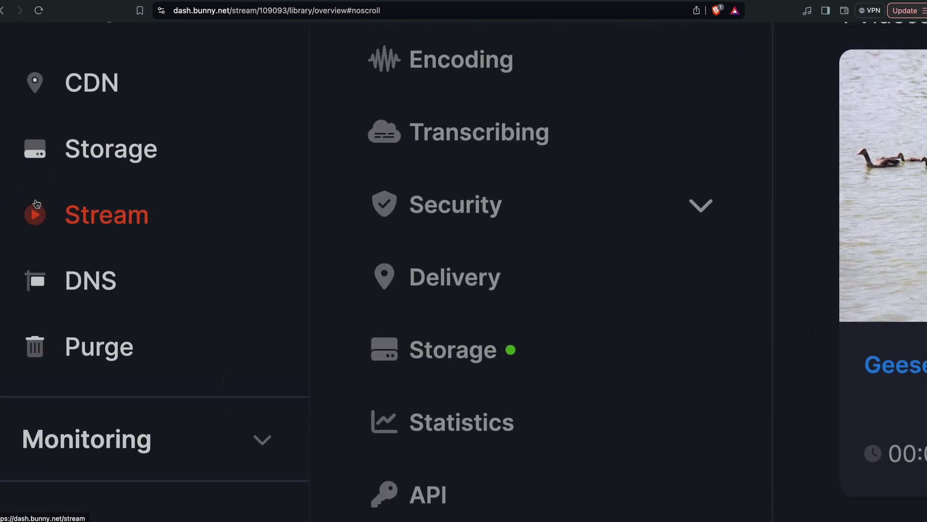
scroll(37, 203, right, 4)
scroll(37, 203, up, 5)
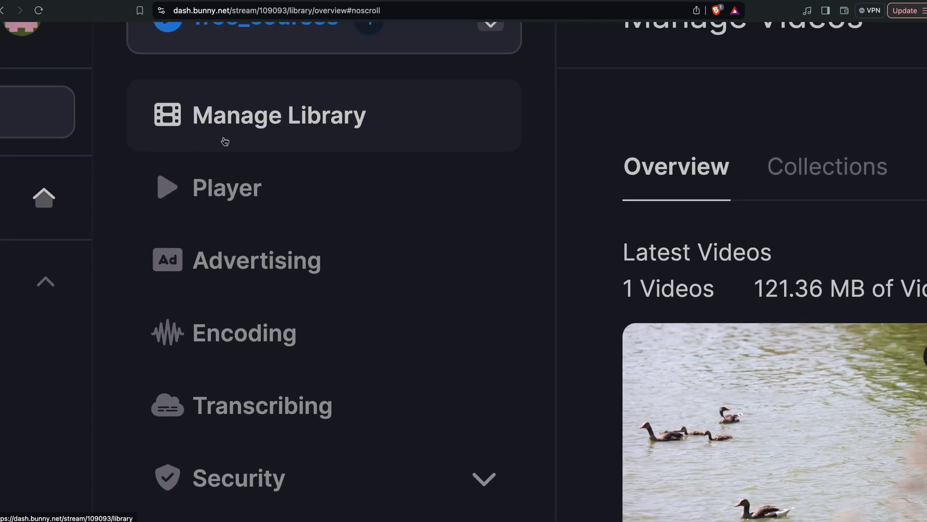
scroll(248, 128, right, 6)
scroll(248, 124, down, 3)
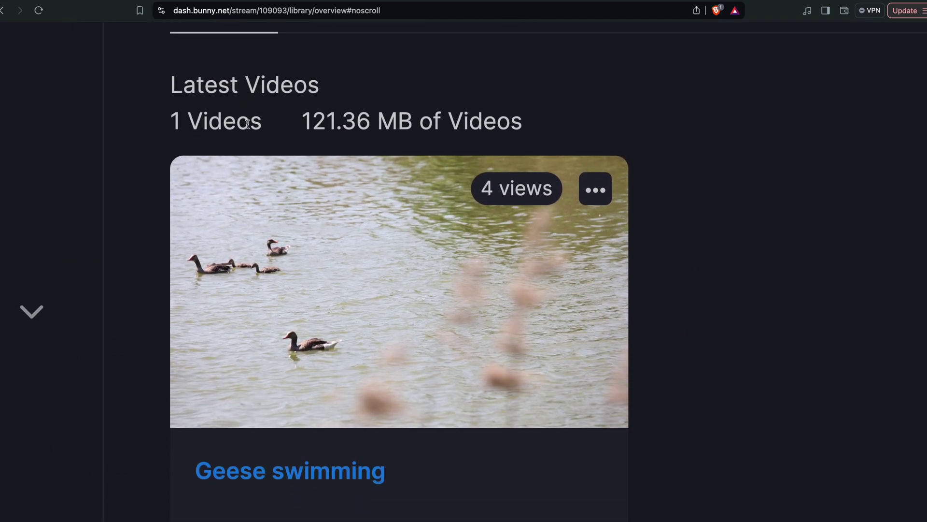
scroll(247, 124, down, 5)
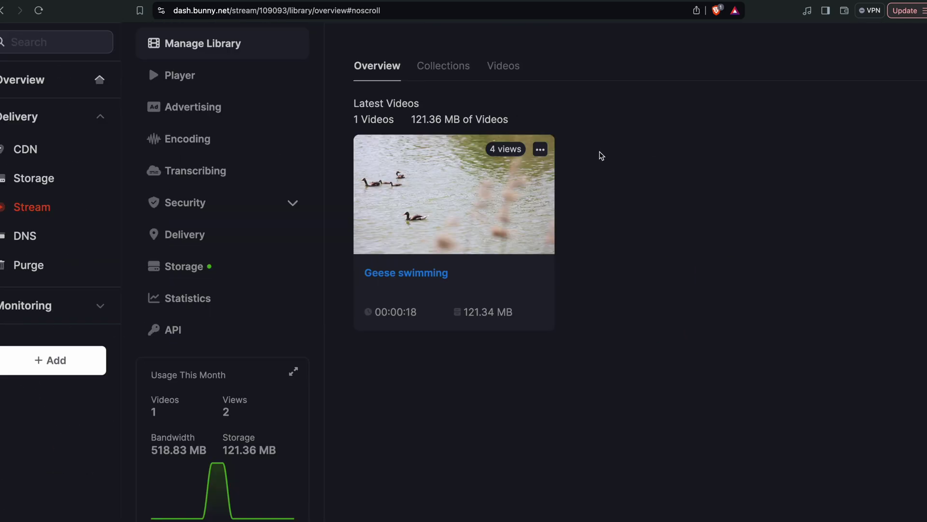
scroll(601, 155, right, 5)
scroll(600, 155, up, 2)
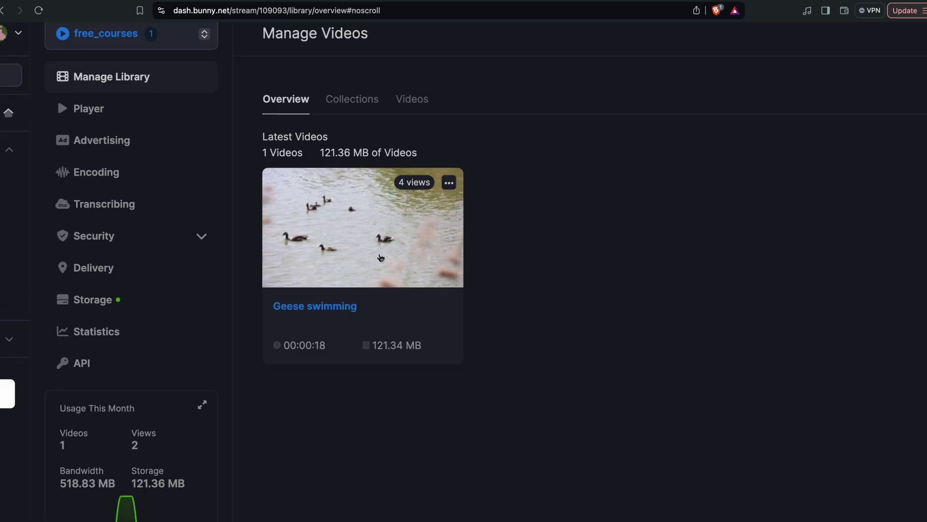
Open the details of the Geese swimming video and copy its embed code.
click(368, 250)
scroll(368, 251, down, 3)
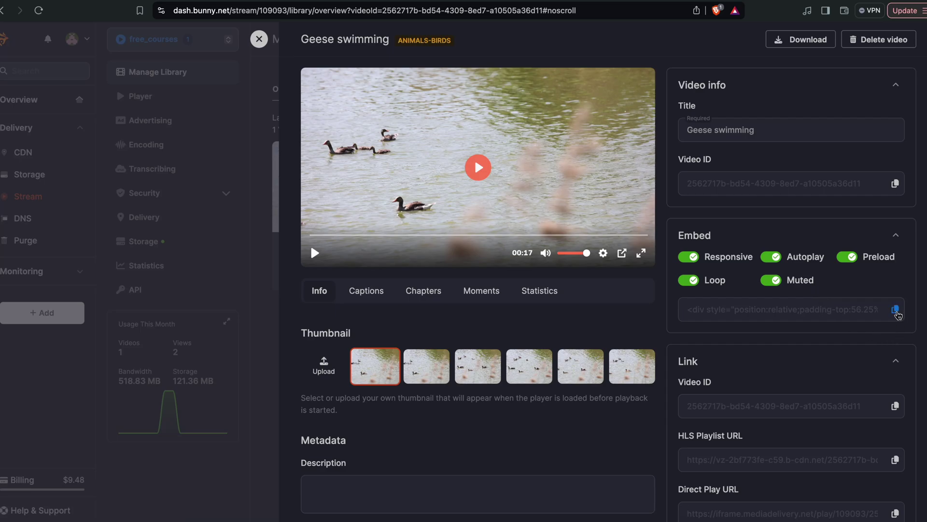
scroll(898, 314, up, 5)
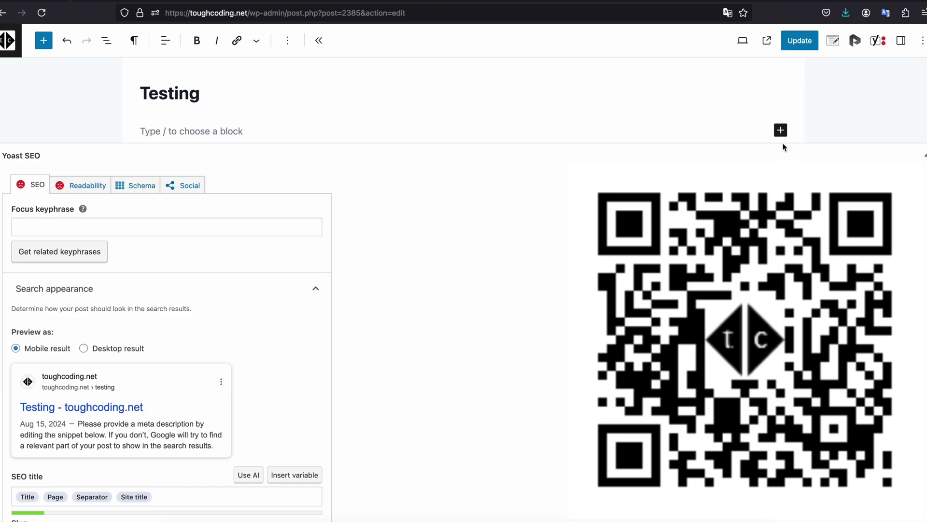
In the WordPress editor, add a Custom HTML block to the Testing post and paste the copied video embed code into it.
click(781, 131)
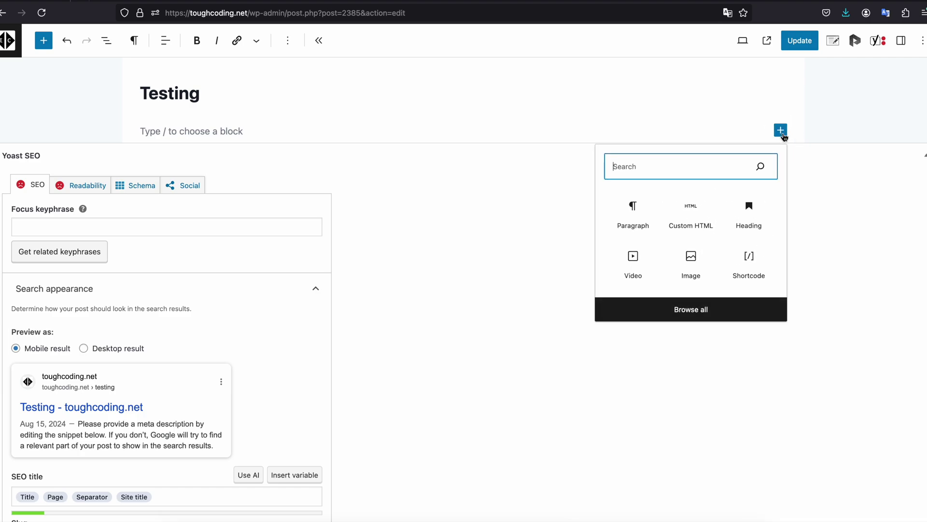
click(690, 220)
text(<div style="position:relative;padding-top:56.25%;"><iframe src="https://iframe.mediadelivery.net/embed/109093/2562717b-bd54-4309-8ed7-a10505a36d11?autoplay=true&loop=true&muted=true&preload=true&responsive=true" loading="lazy" style="border:0;position:absolute;top:0;height:100%;width:100%;" allow="accelerometer;gyroscope;autoplay;encrypted-media;picture-in-picture;" allowfullscreen="true"></iframe></div>)
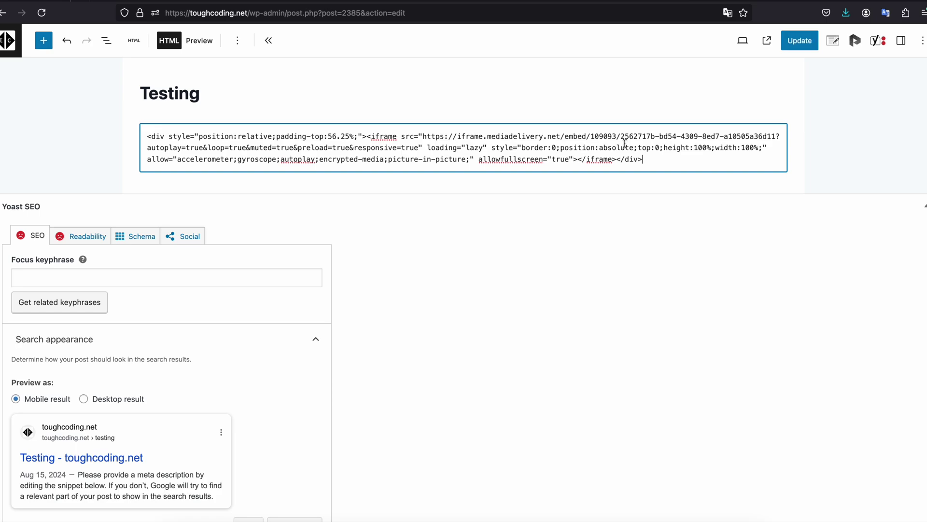
Update the Testing post and pause the embedded video on its published page.
click(797, 41)
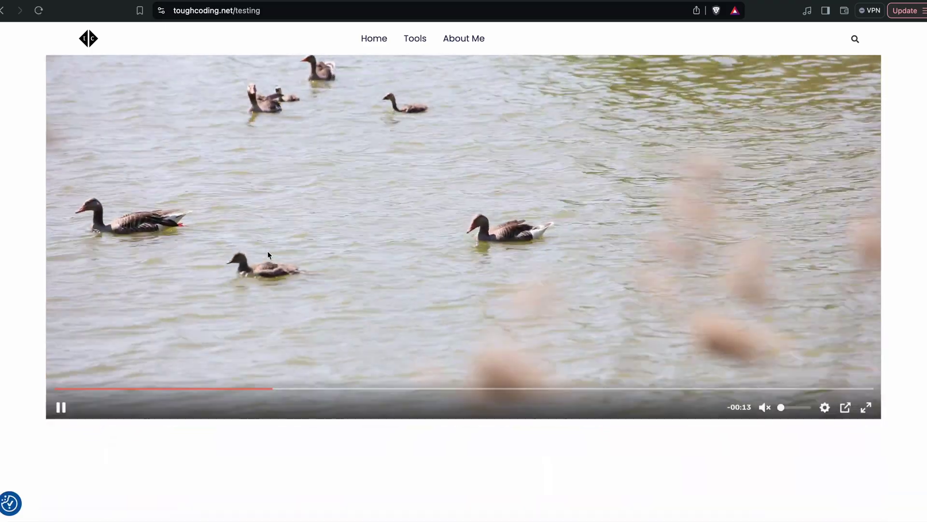
click(62, 406)
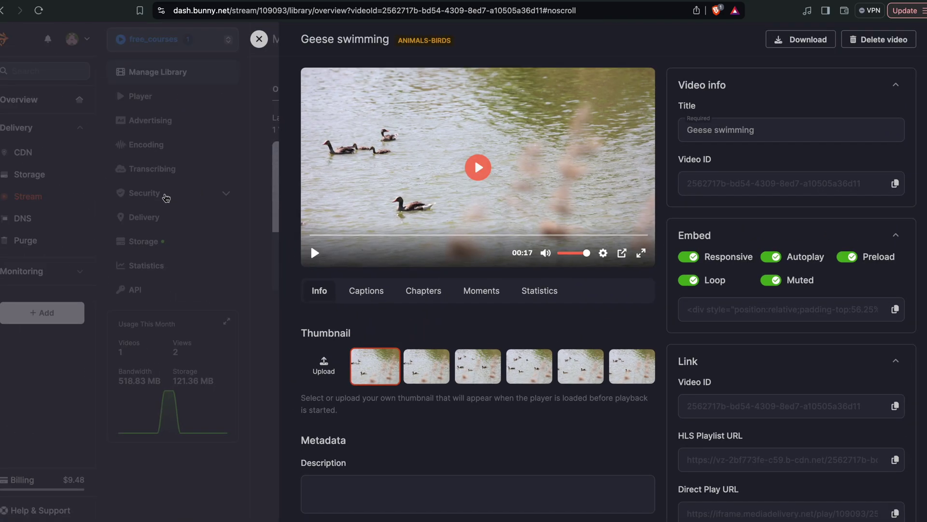
In the bunny.net dashboard, open the library's general security settings and enable Embed View Token Authentication.
click(163, 197)
click(153, 196)
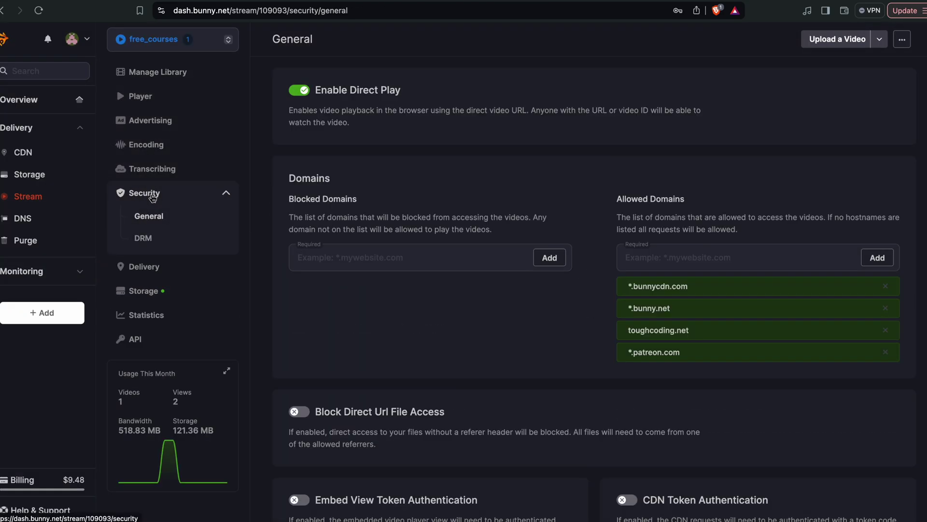
scroll(153, 197, up, 5)
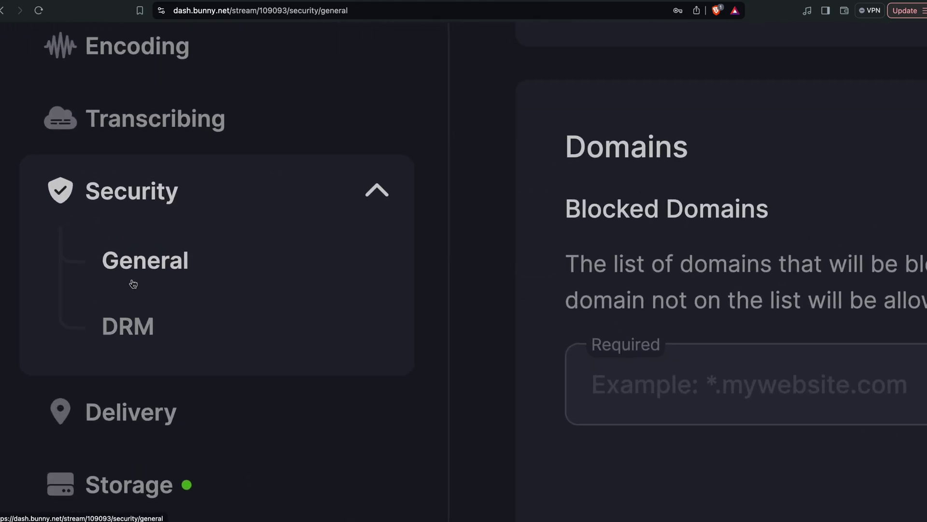
scroll(251, 258, down, 5)
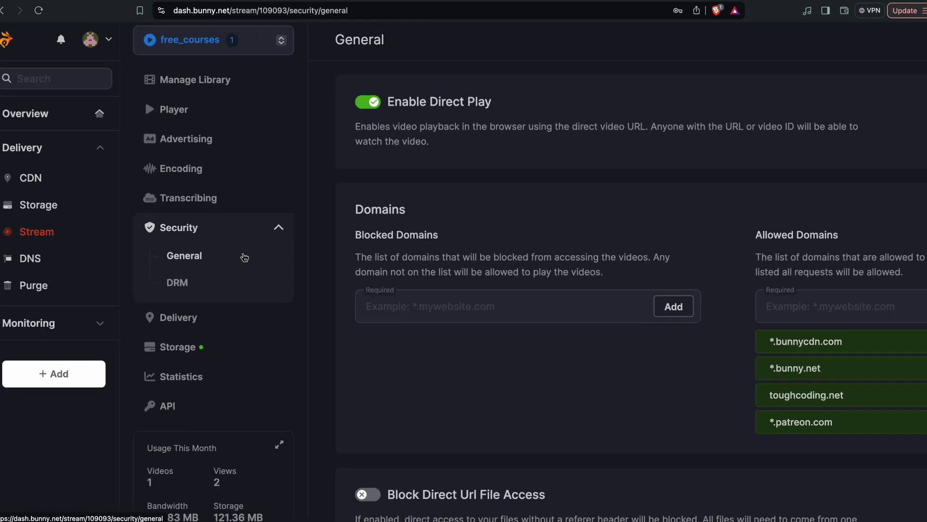
scroll(599, 204, right, 4)
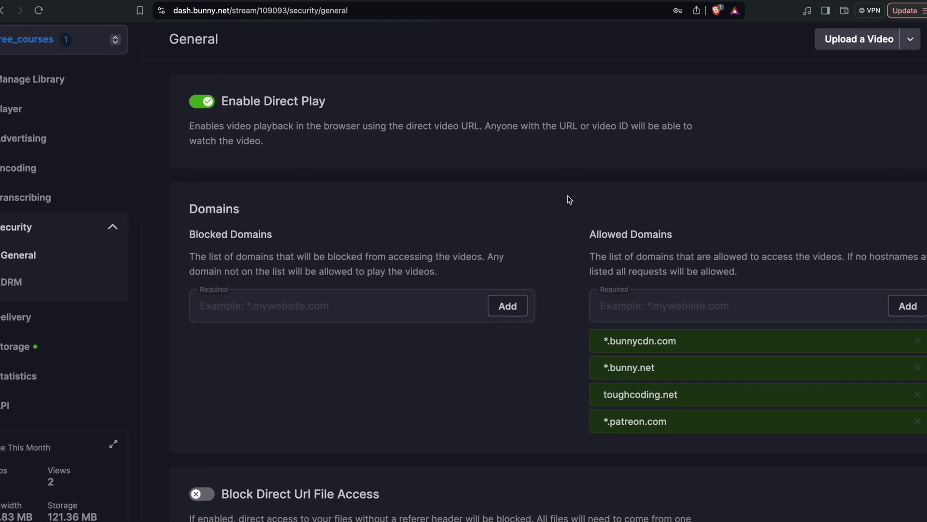
scroll(566, 199, down, 2)
scroll(566, 199, down, 5)
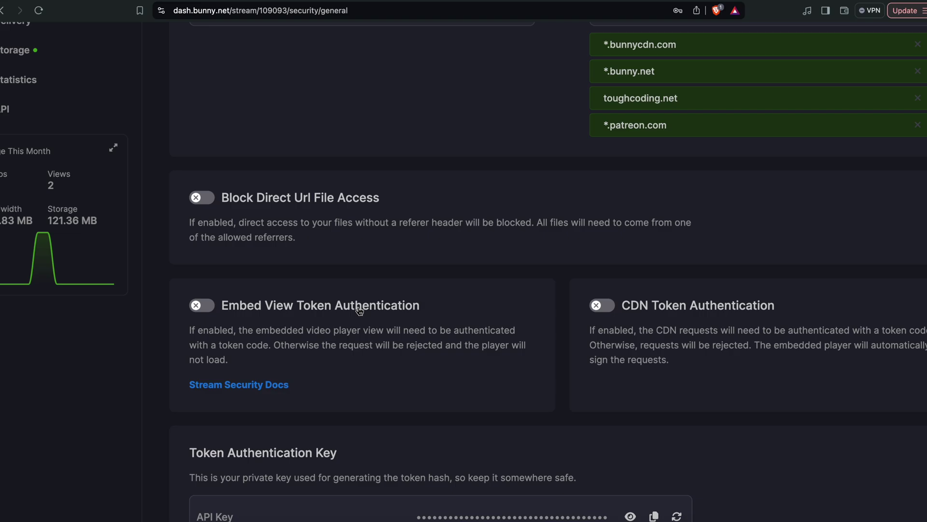
click(207, 312)
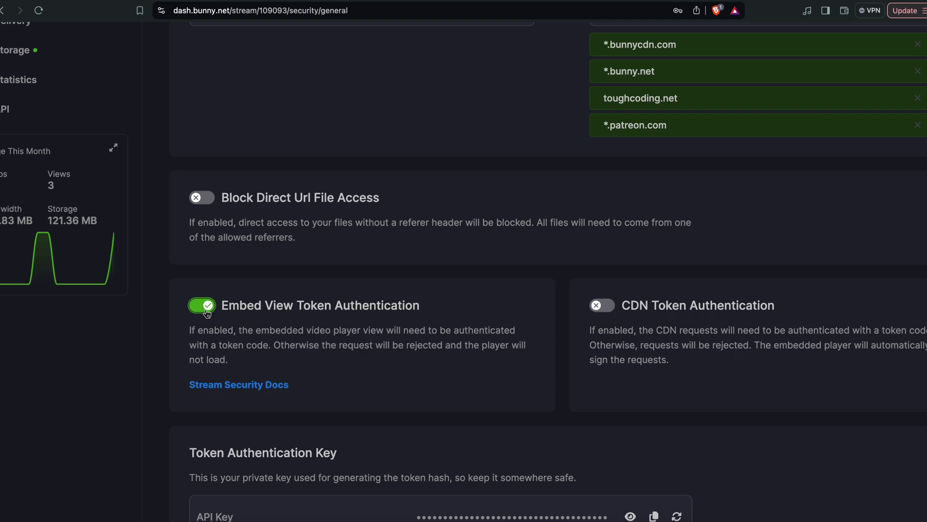
Reload the published Testing page and check how the embedded video responds.
click(229, 1)
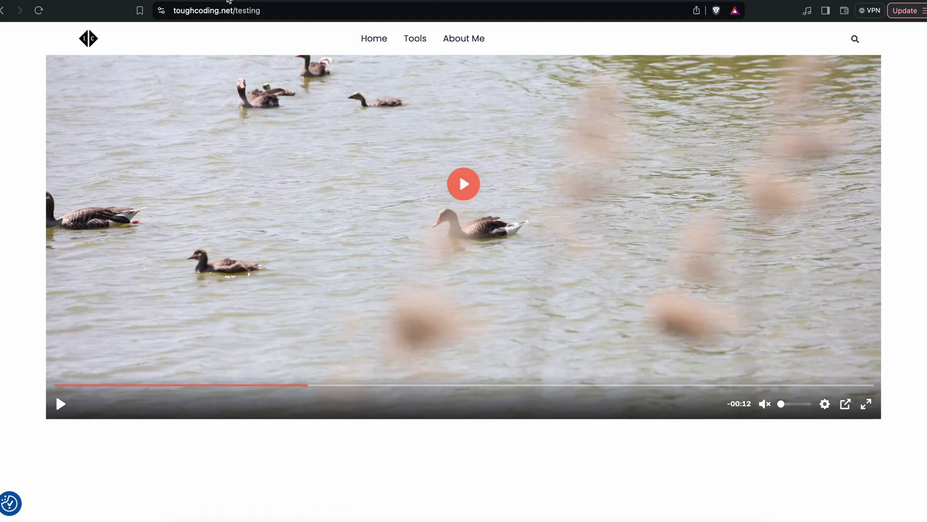
click(39, 10)
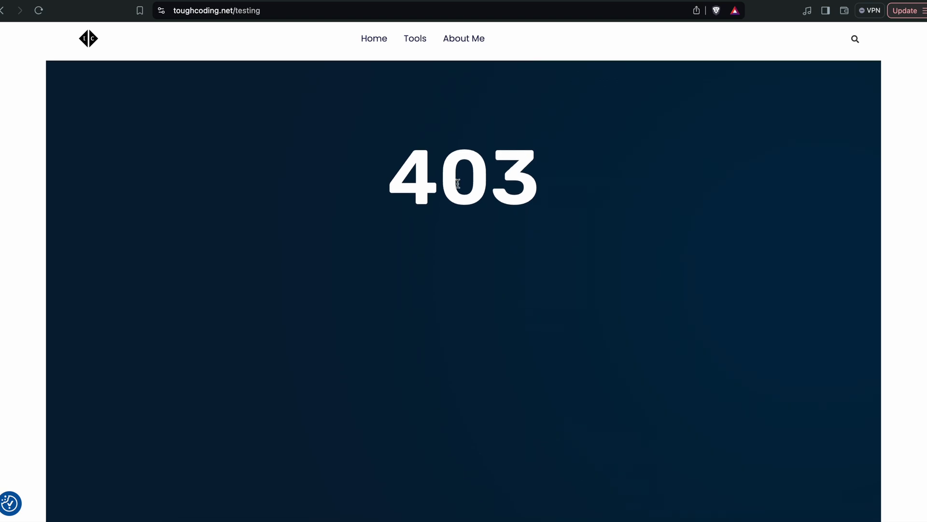
drag(389, 192, 569, 185)
click(569, 185)
Return to the WordPress editor and copy the iframe's source URL from the Custom HTML block, without the query parameters.
click(227, 519)
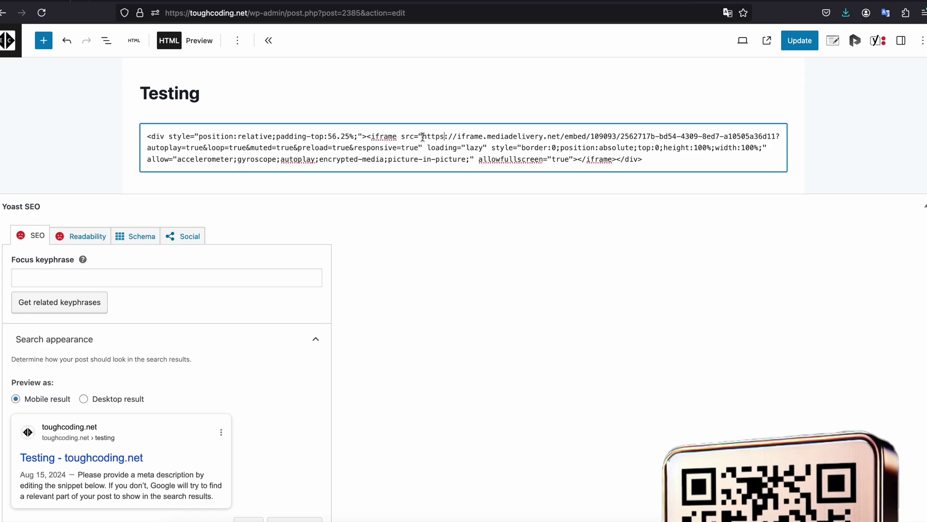
drag(423, 137, 447, 137)
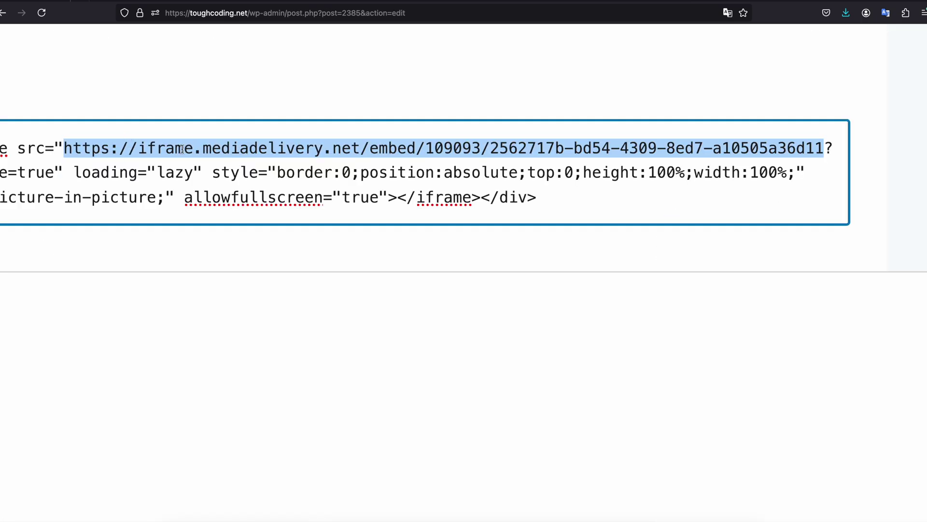
double_click(478, 150)
drag(823, 154, 62, 144)
key(super+c)
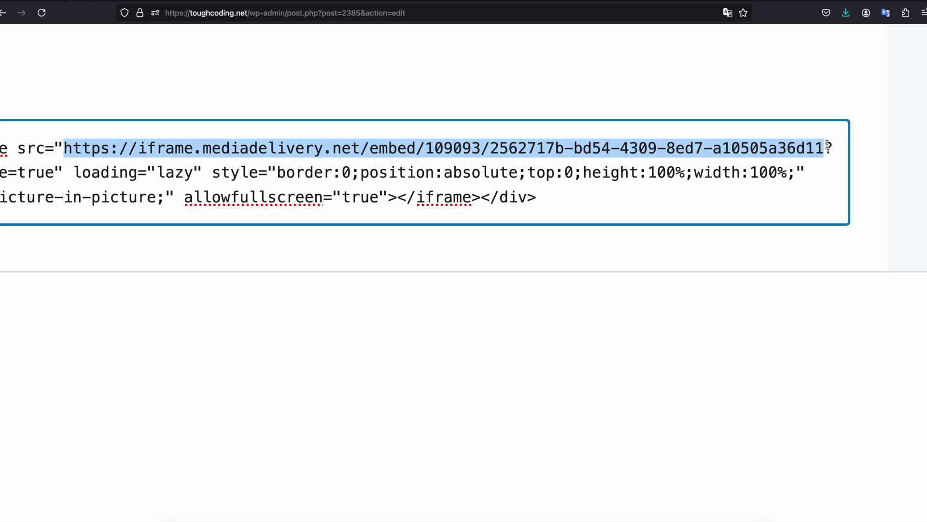
scroll(827, 145, down, 5)
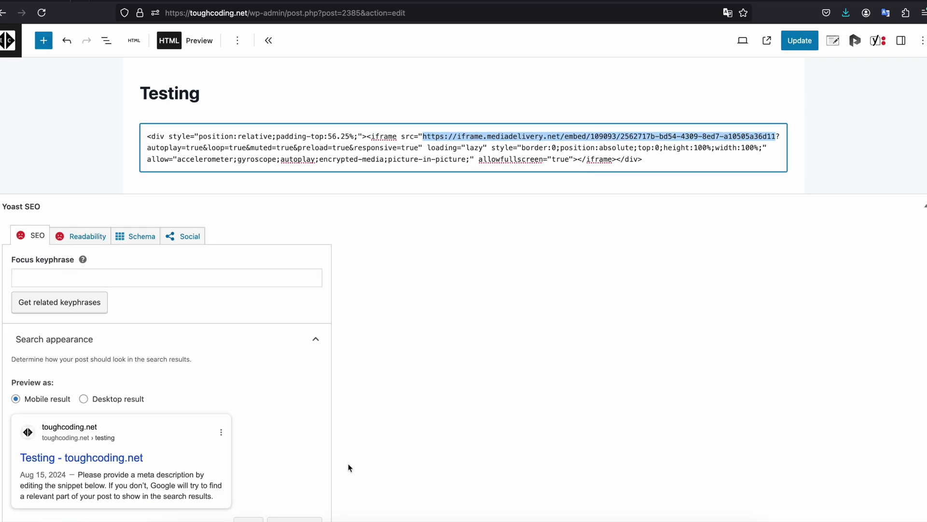
Switch to the toughcoding.net site and open the signing form of the BunnyNet Stream Signer tool.
click(424, 520)
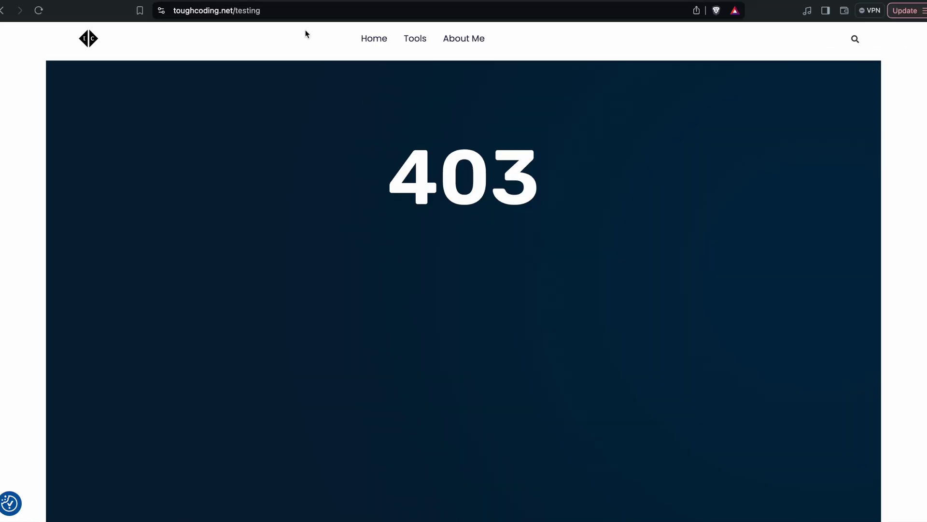
click(415, 44)
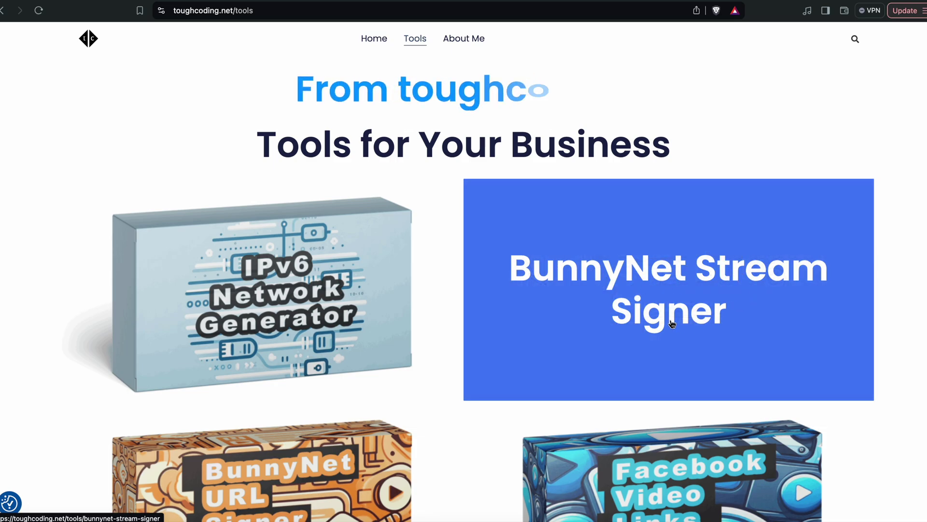
click(673, 323)
scroll(777, 203, down, 2)
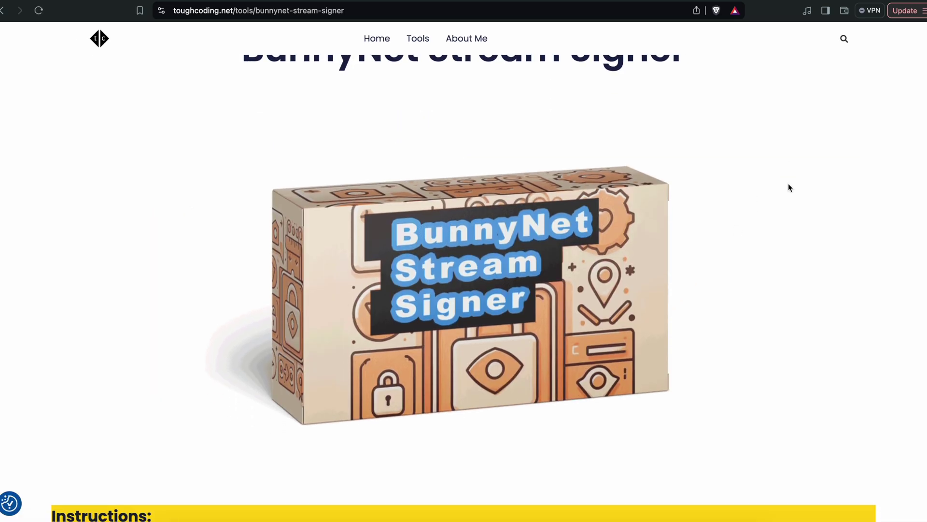
scroll(790, 187, down, 10)
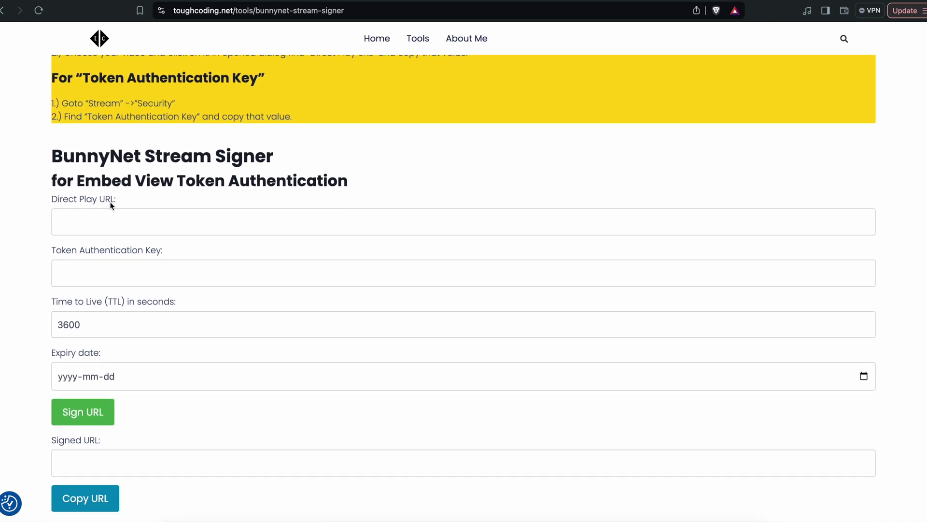
Paste the copied embed URL as the Direct Play URL and set the expiry date to 2024-08-31.
click(109, 215)
key(super+v)
drag(54, 249, 179, 250)
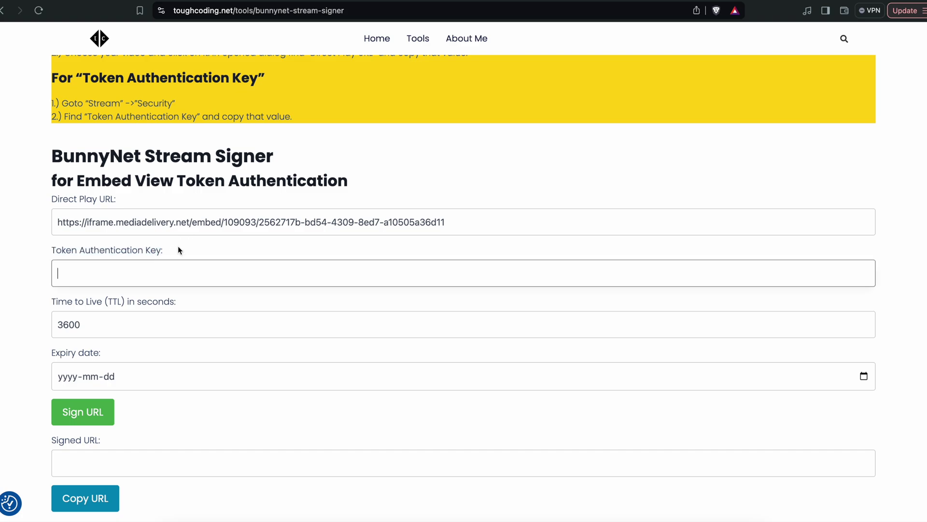
click(81, 378)
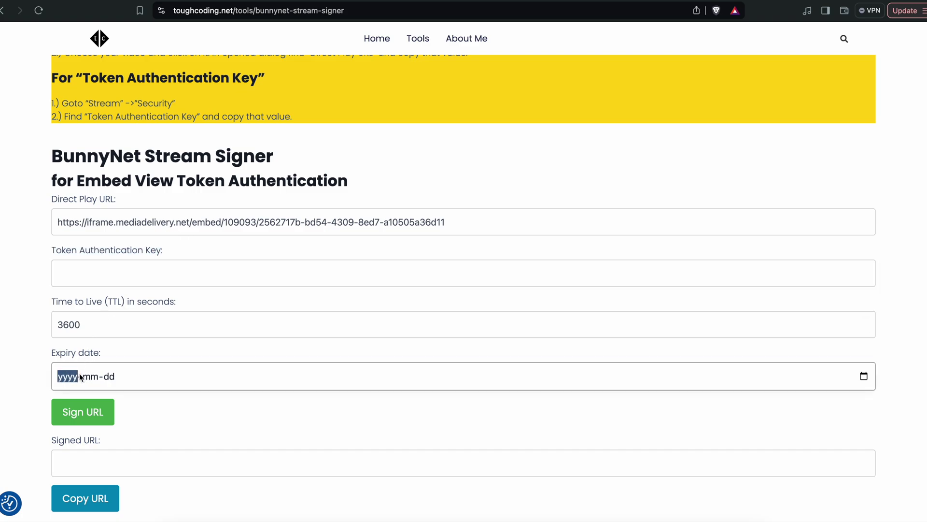
click(864, 375)
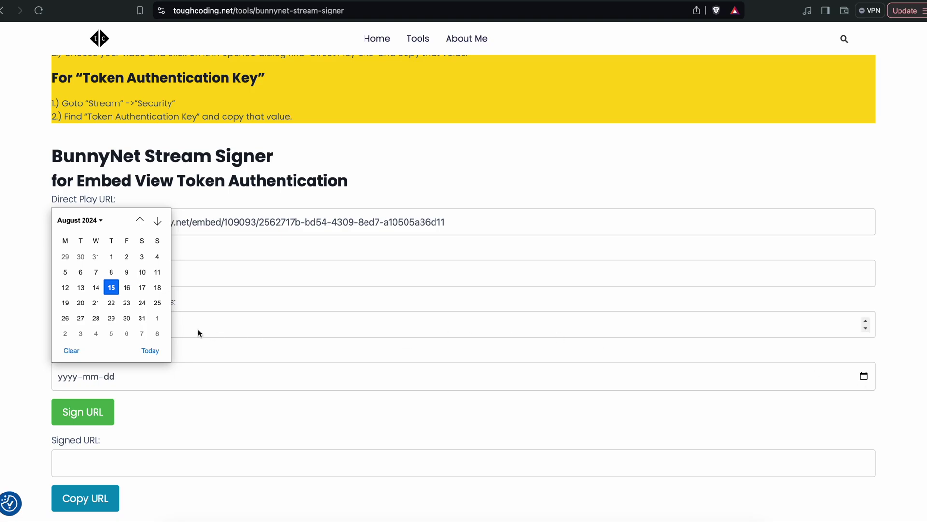
click(140, 315)
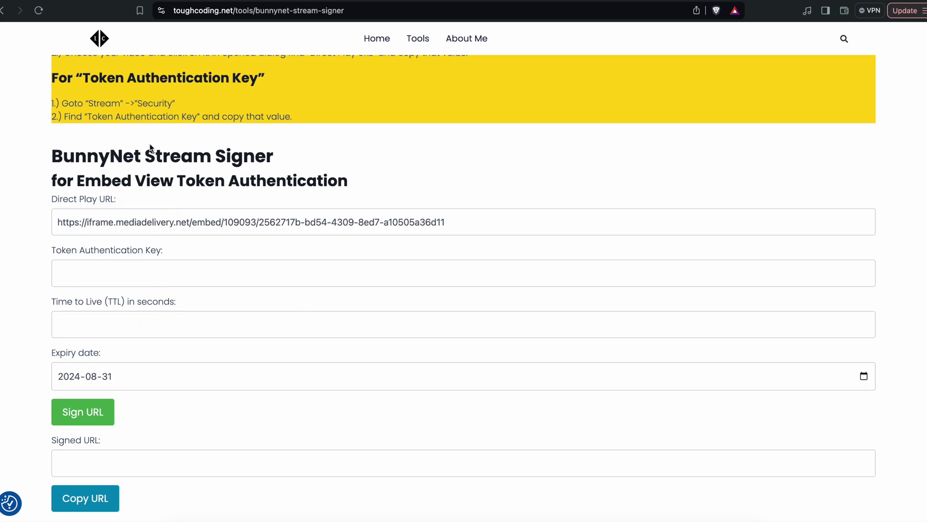
Read the signer's instructions for finding the Token Authentication Key and return to the bunny.net security settings.
scroll(151, 148, up, 2)
drag(82, 148, 260, 149)
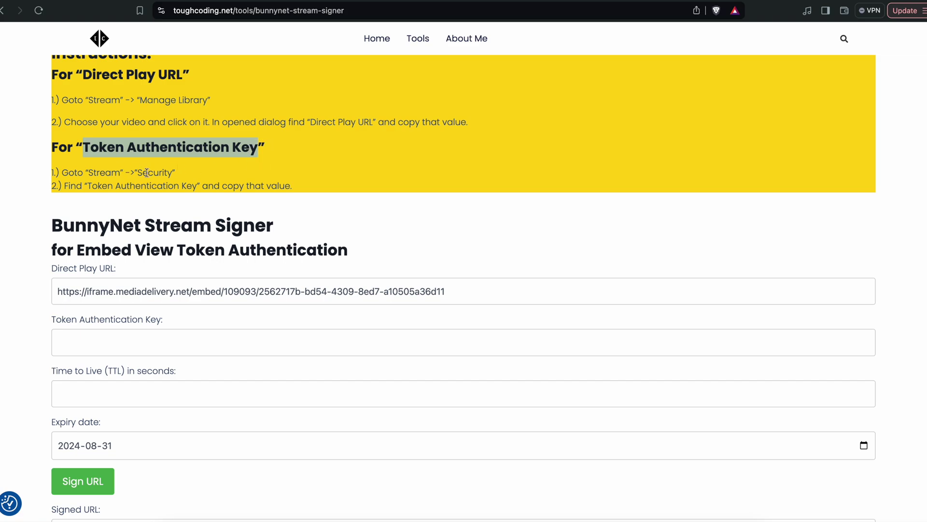
drag(88, 185, 52, 181)
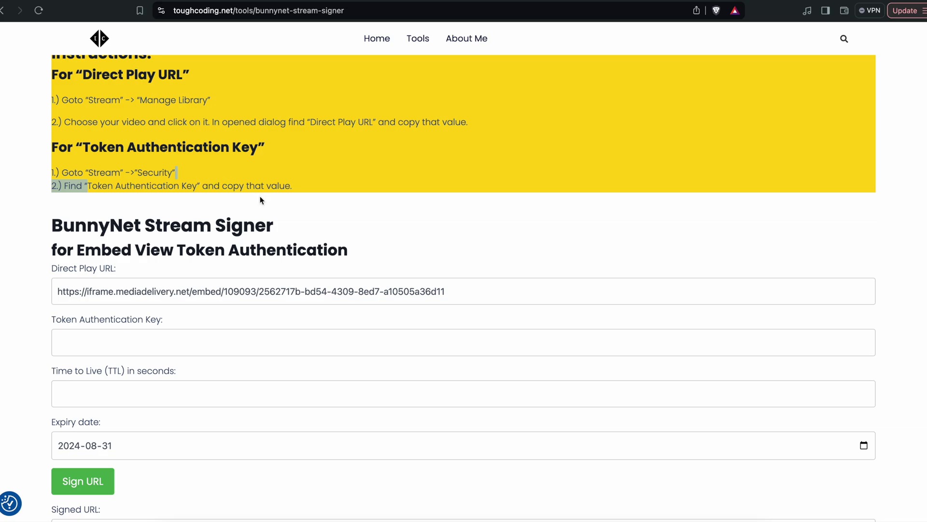
click(113, 1)
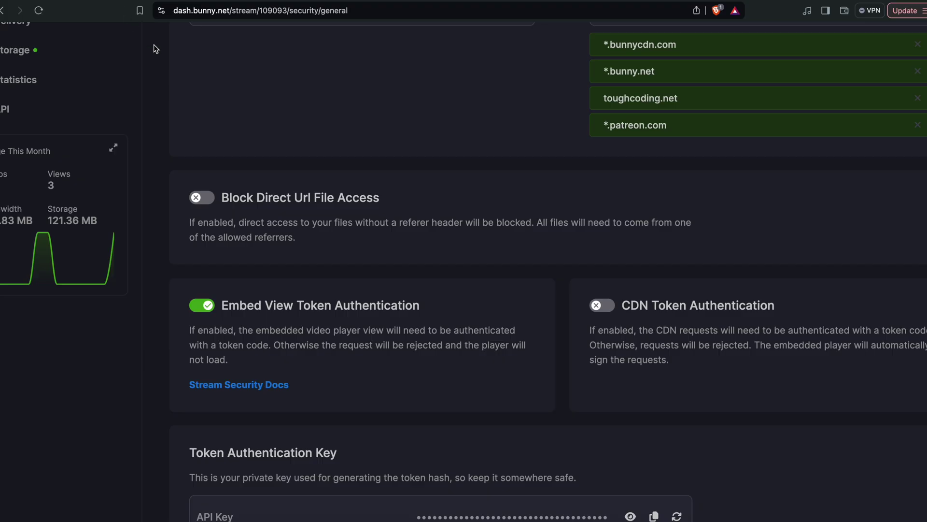
Copy the Token Authentication Key from the general security settings of the free_courses stream library.
scroll(280, 241, down, 3)
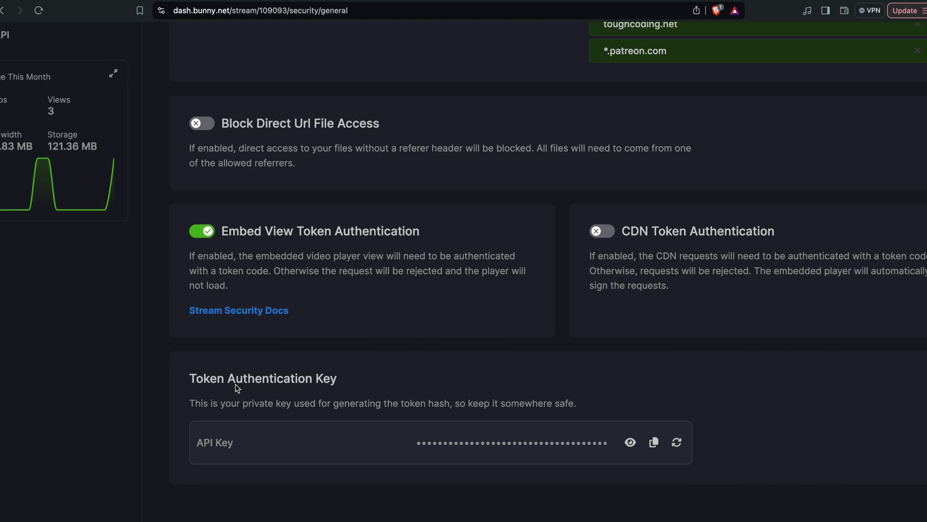
scroll(237, 388, up, 8)
scroll(237, 388, left, 3)
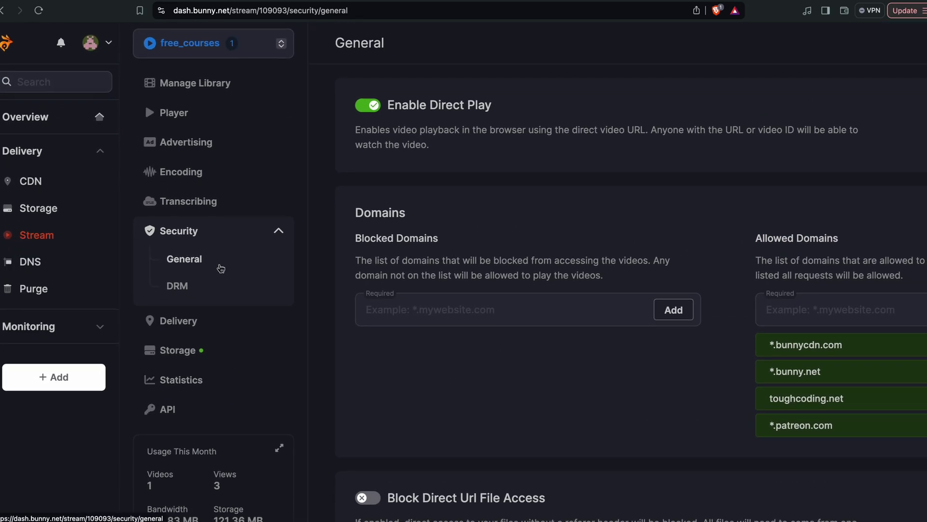
scroll(200, 230, right, 4)
scroll(200, 229, down, 8)
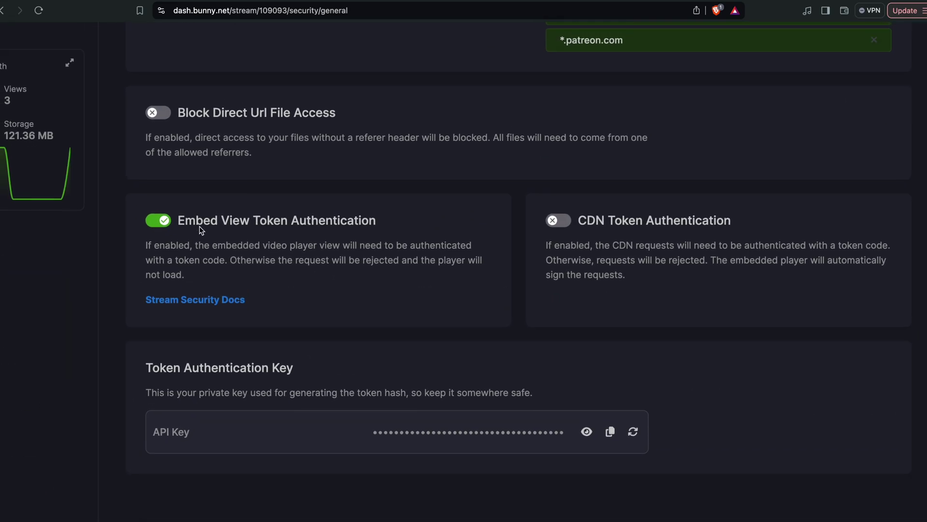
drag(146, 371, 292, 369)
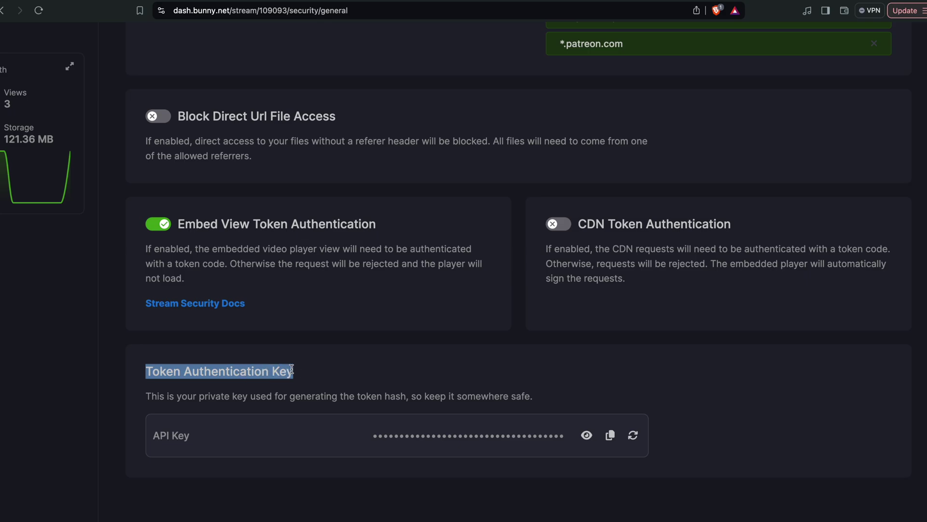
click(610, 437)
Return to the BunnyNet Stream Signer form and paste the copied key as the Token Authentication Key.
key(ctrl+Tab)
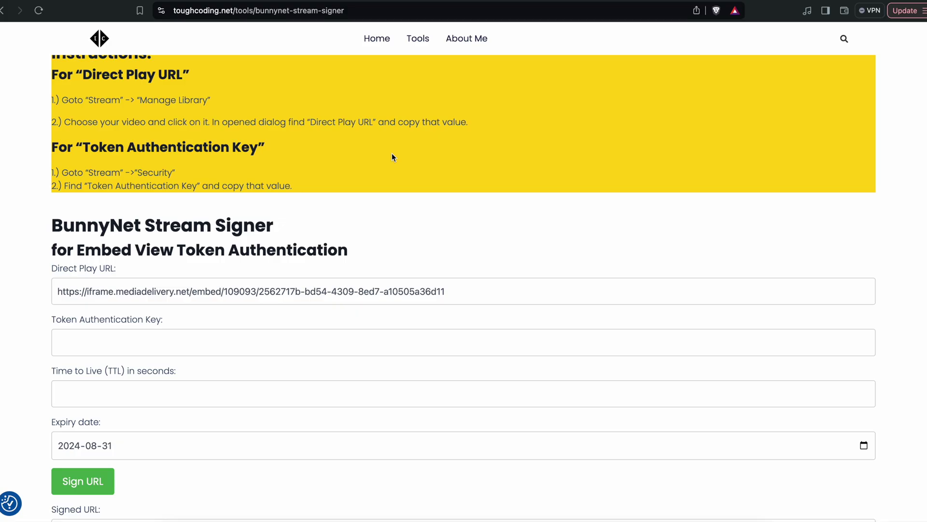
scroll(392, 155, down, 2)
scroll(392, 157, down, 2)
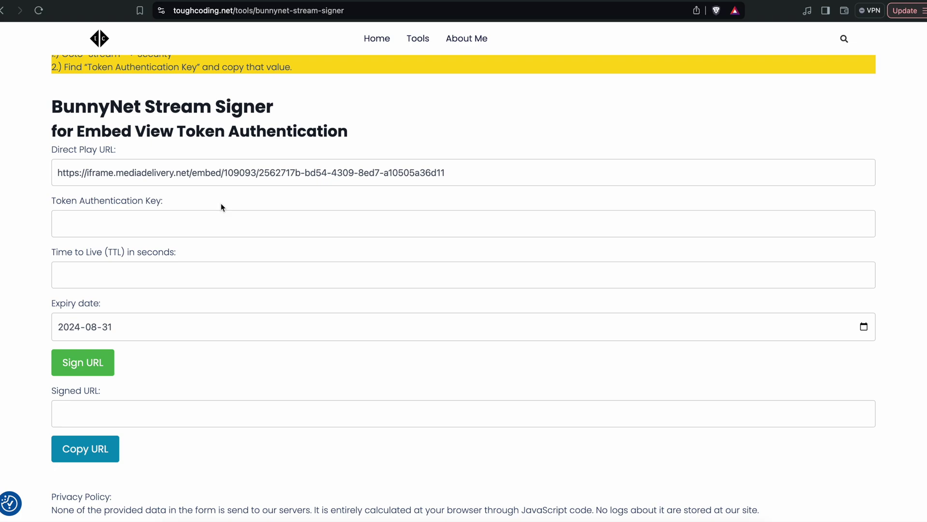
click(220, 222)
key(super+v)
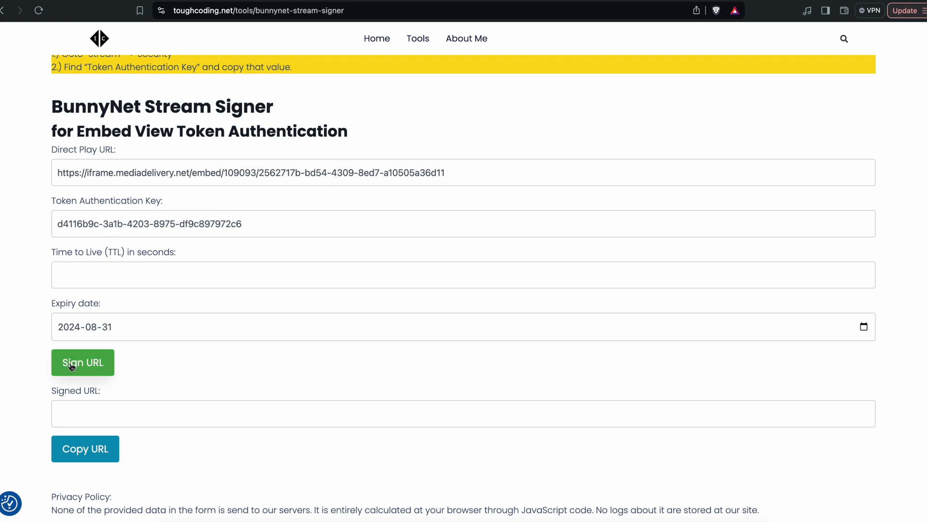
Generate the signed URL from the completed form and copy it to the clipboard.
click(101, 368)
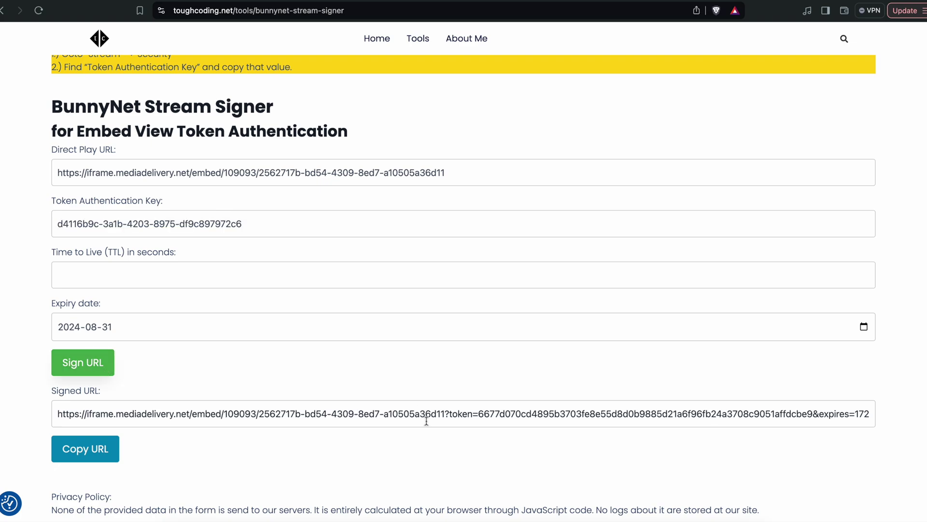
click(85, 449)
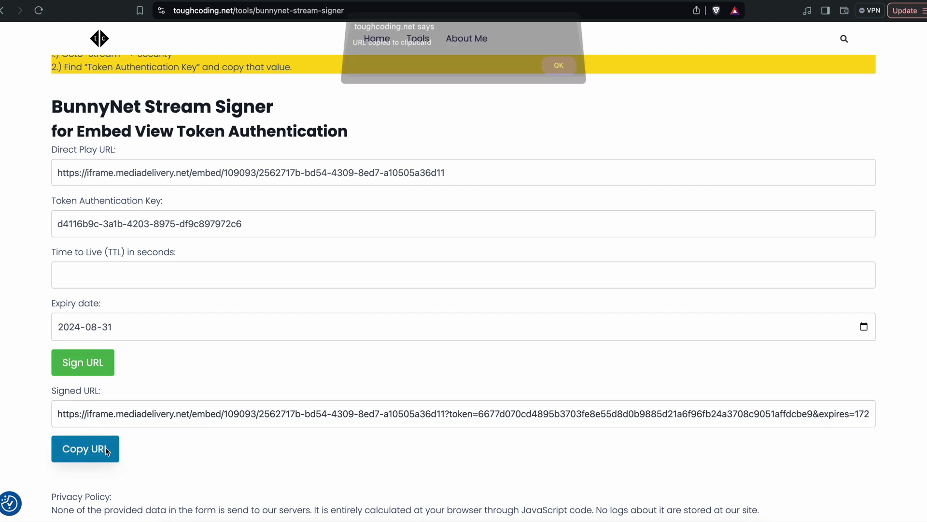
click(563, 75)
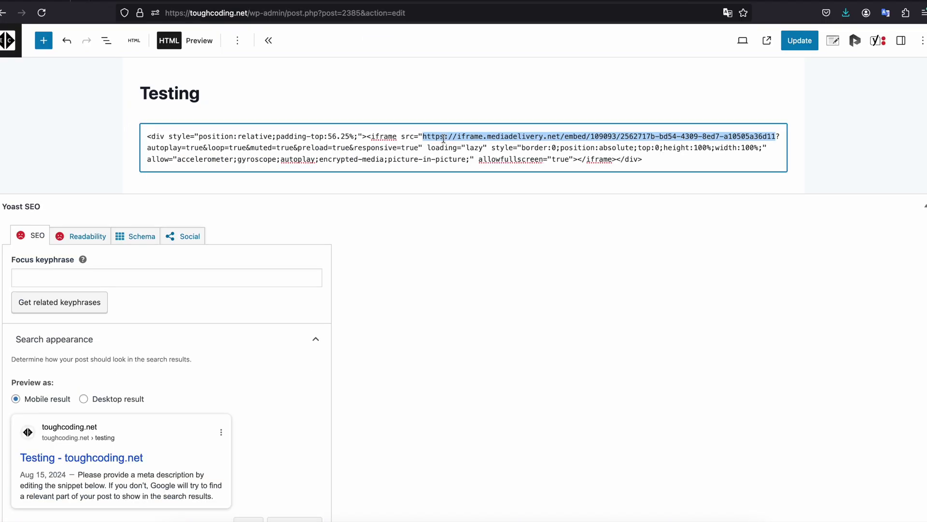
In the WordPress post, replace the selected iframe source URL with the signed URL, change the "?" after the expires value to "&", and update the post.
key(super+v)
drag(529, 147, 536, 146)
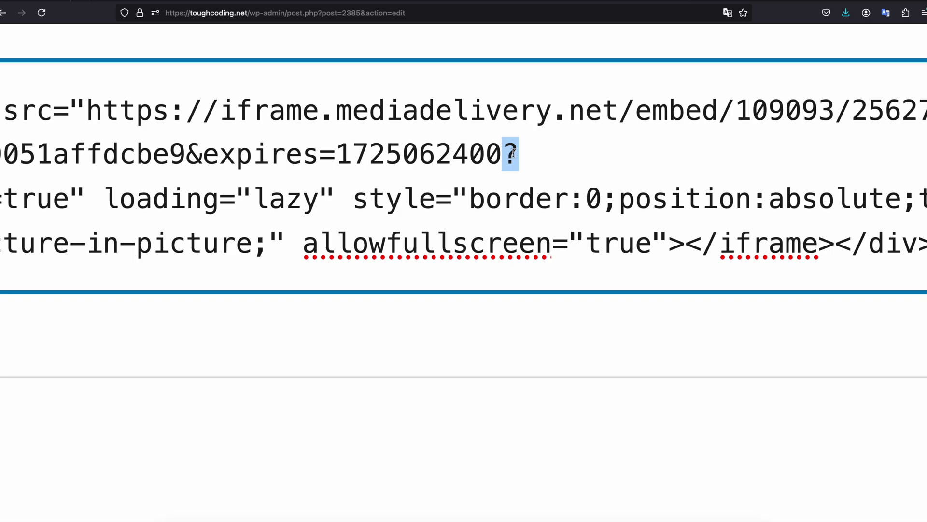
text(&)
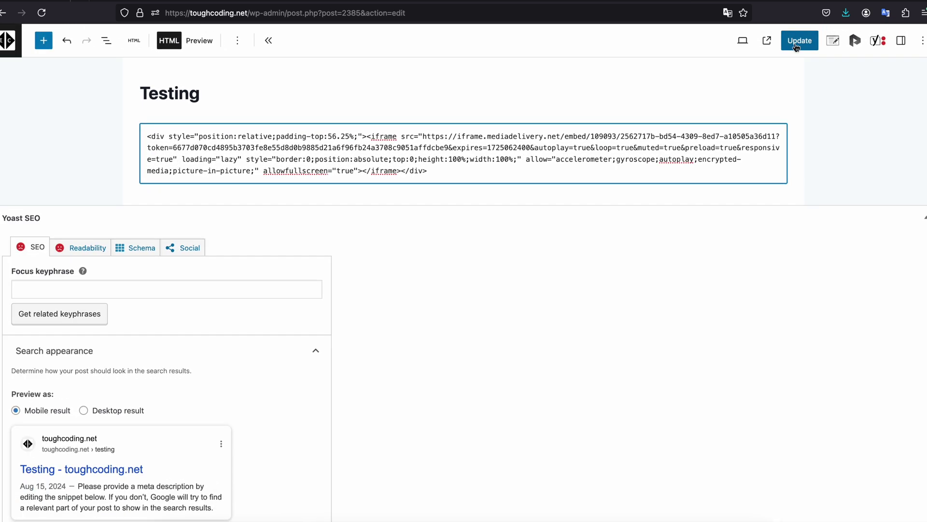
click(796, 45)
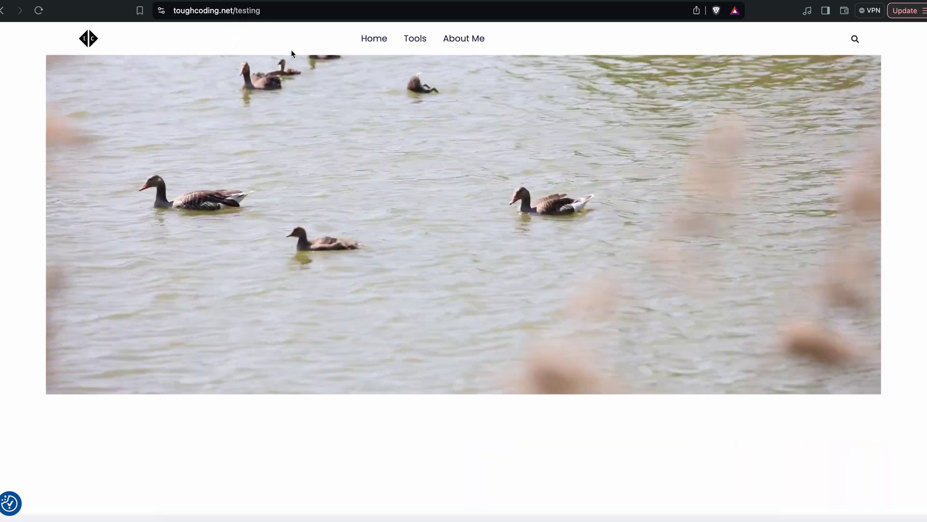
Check the embedded video's playback on the published Testing page and pause it.
click(271, 122)
scroll(270, 122, up, 3)
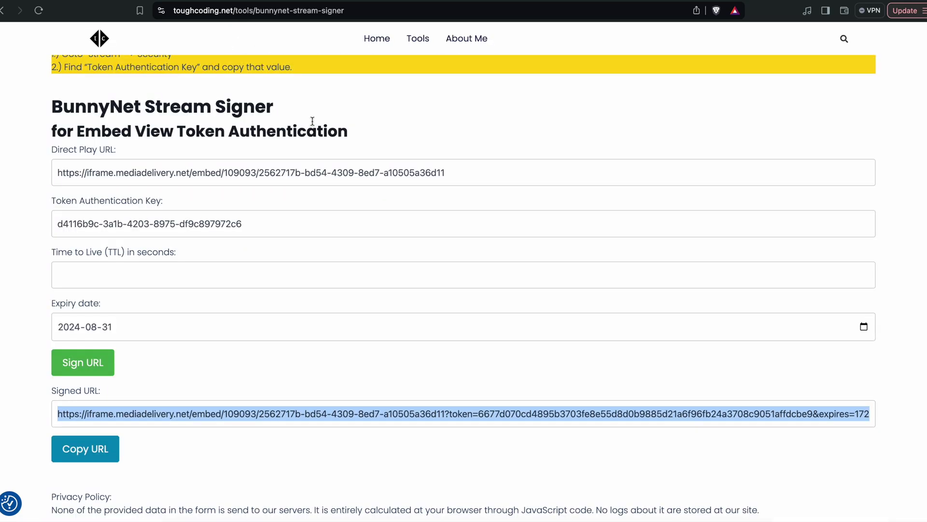
scroll(310, 118, up, 15)
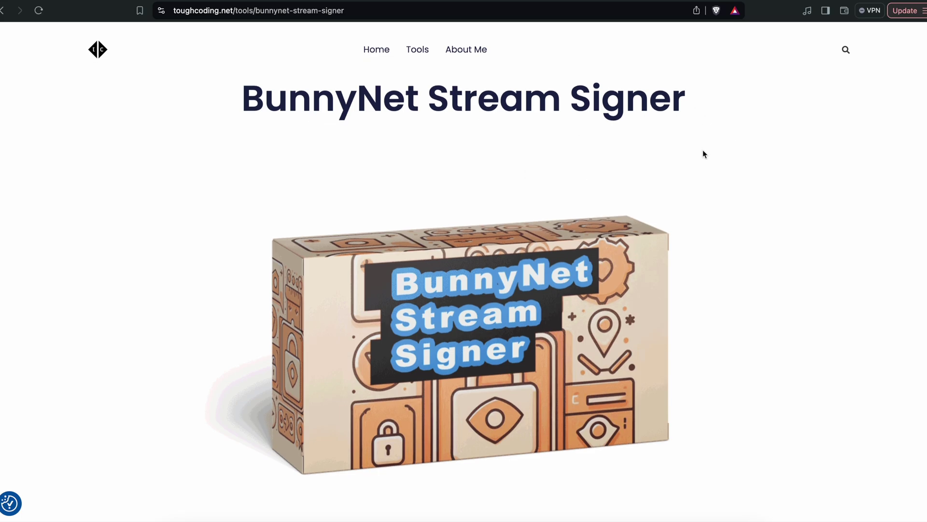
scroll(703, 154, down, 10)
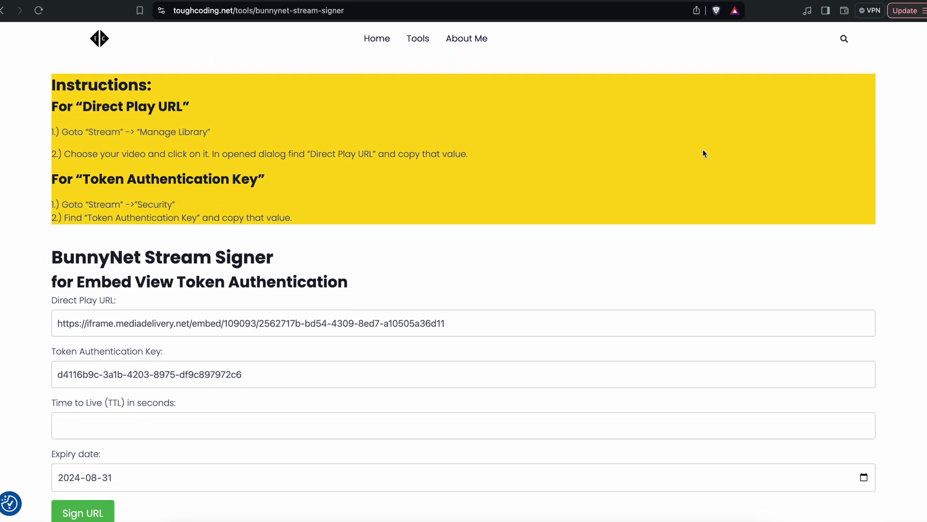
scroll(393, 240, down, 7)
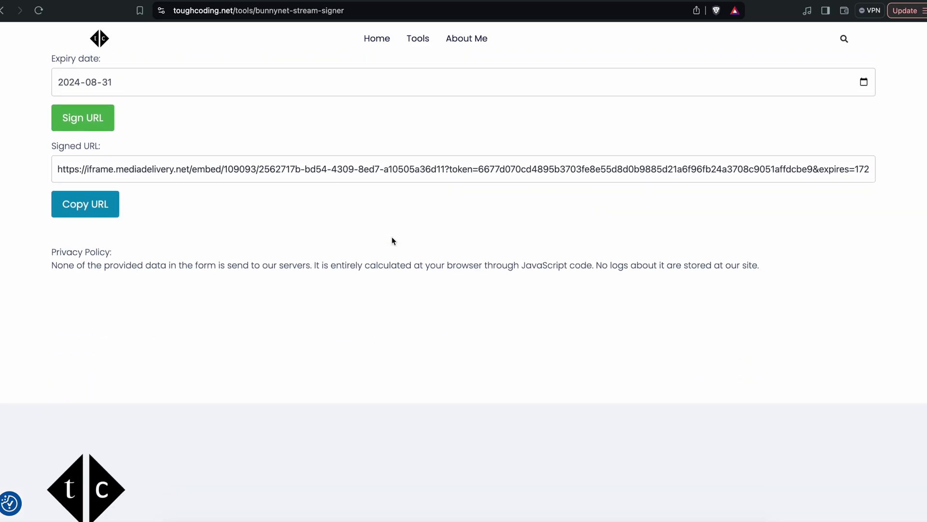
scroll(353, 267, up, 8)
scroll(353, 267, down, 3)
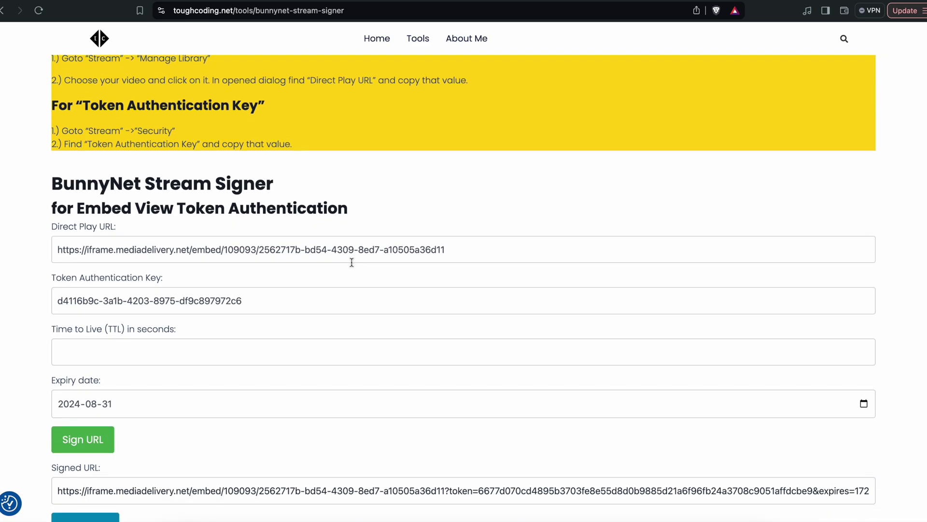
scroll(351, 261, down, 1)
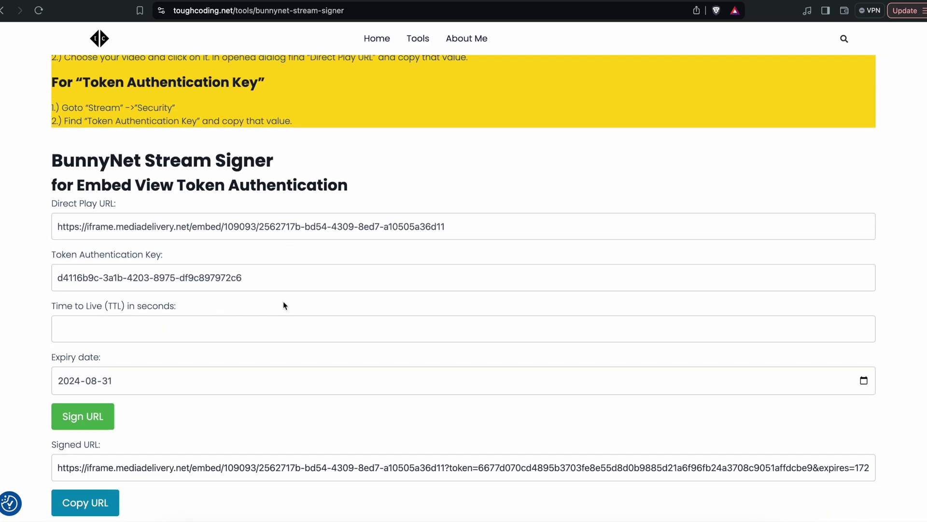